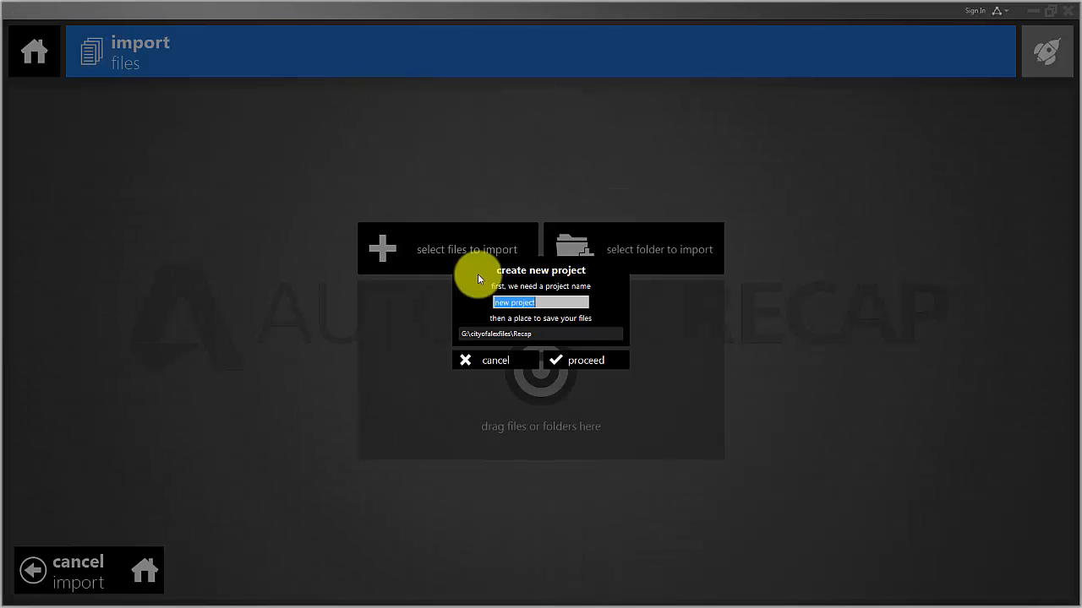
# Create a new project named alexdowntown10, saved in G:\cityofalexfiles\Recap.
pyautogui.write('alexdowntown10')
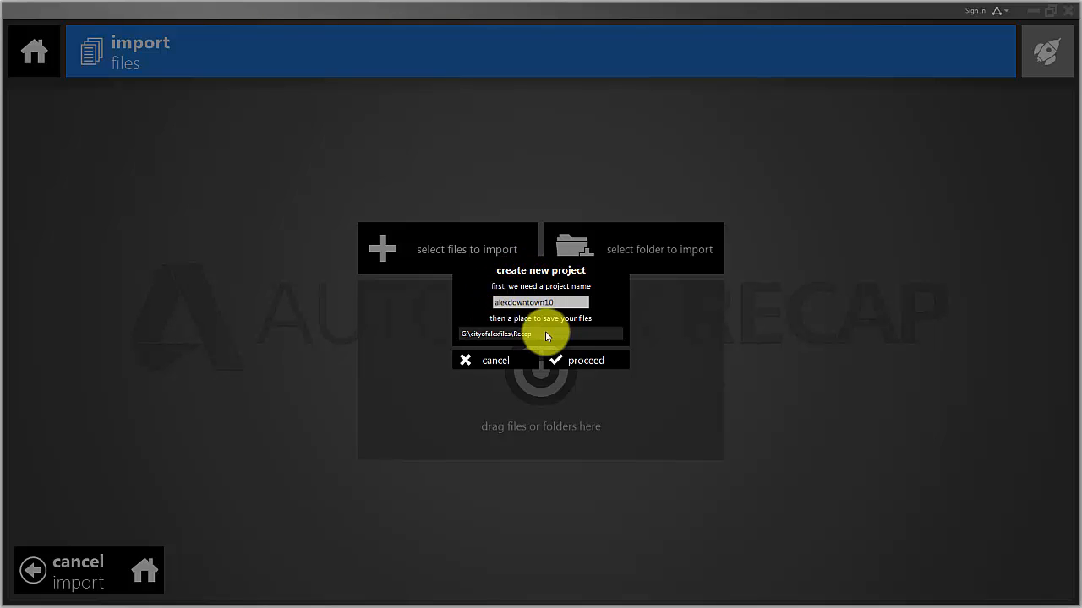
pyautogui.click(579, 363)
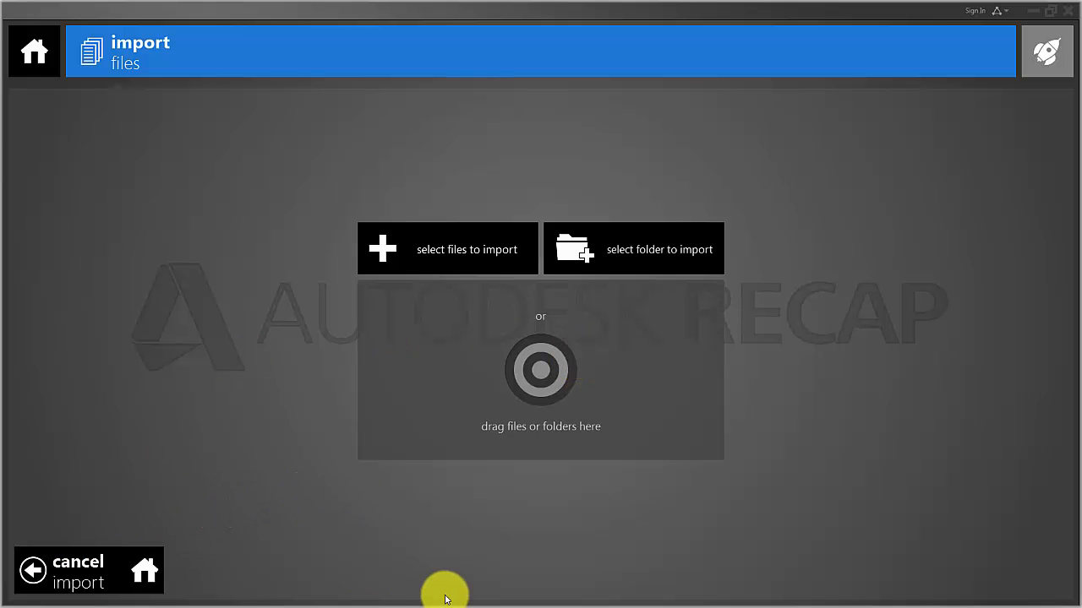
# Switch to Windows Explorer and open the folder G:\cityofalexfiles\Alexandria_LiDAR\Classified_LAS_AU.
pyautogui.press('super')
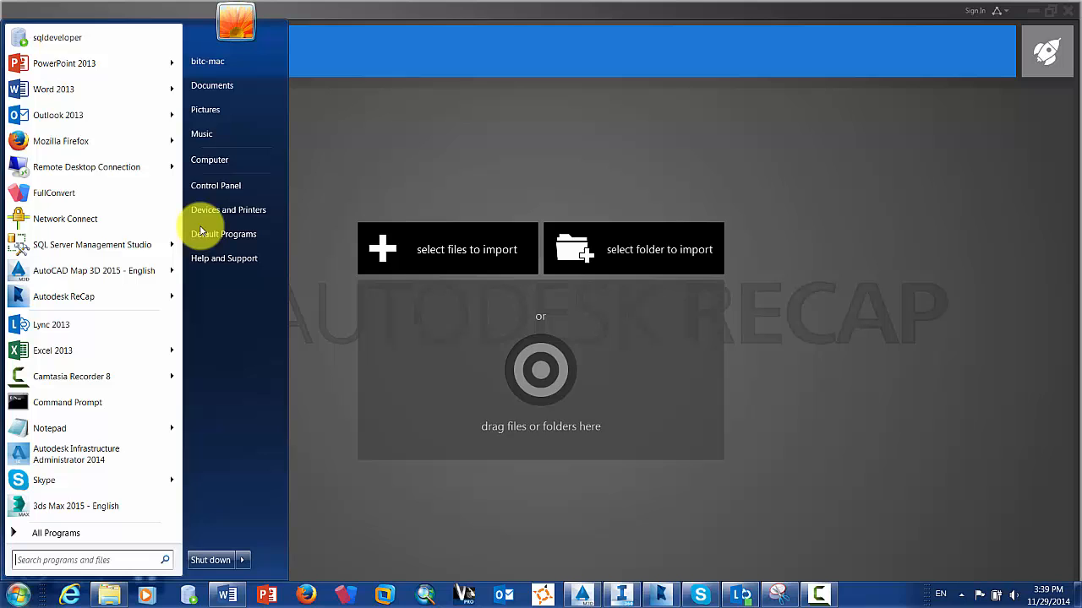
pyautogui.click(229, 165)
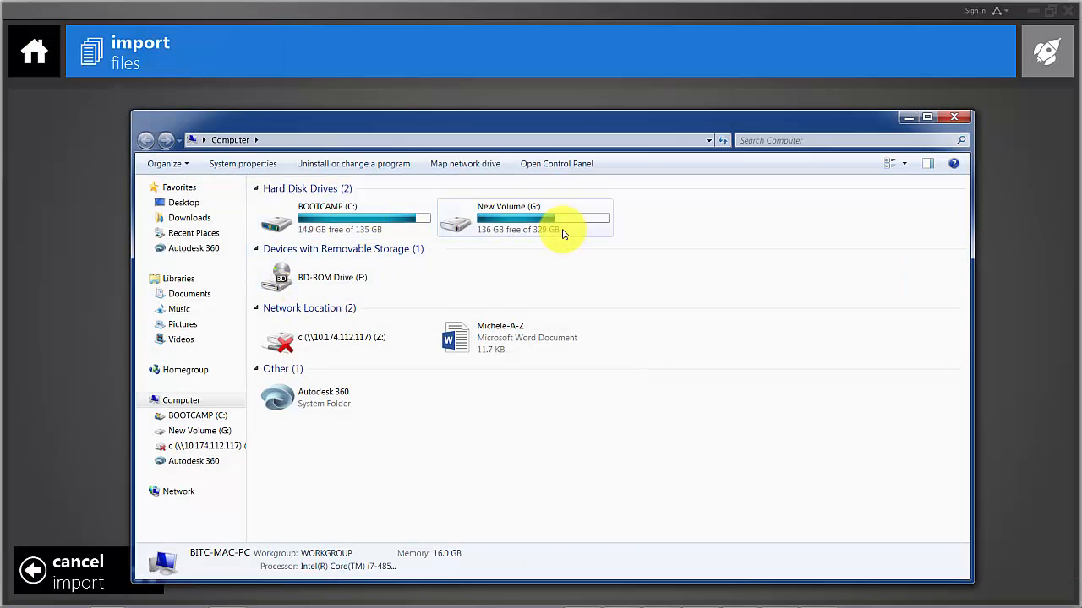
pyautogui.doubleClick(556, 225)
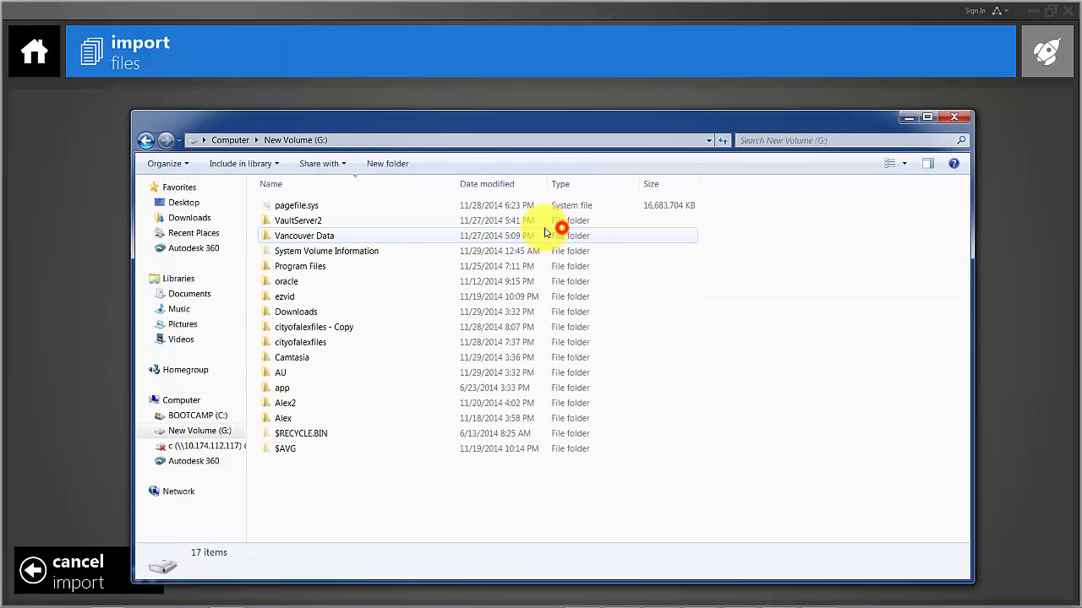
pyautogui.doubleClick(300, 344)
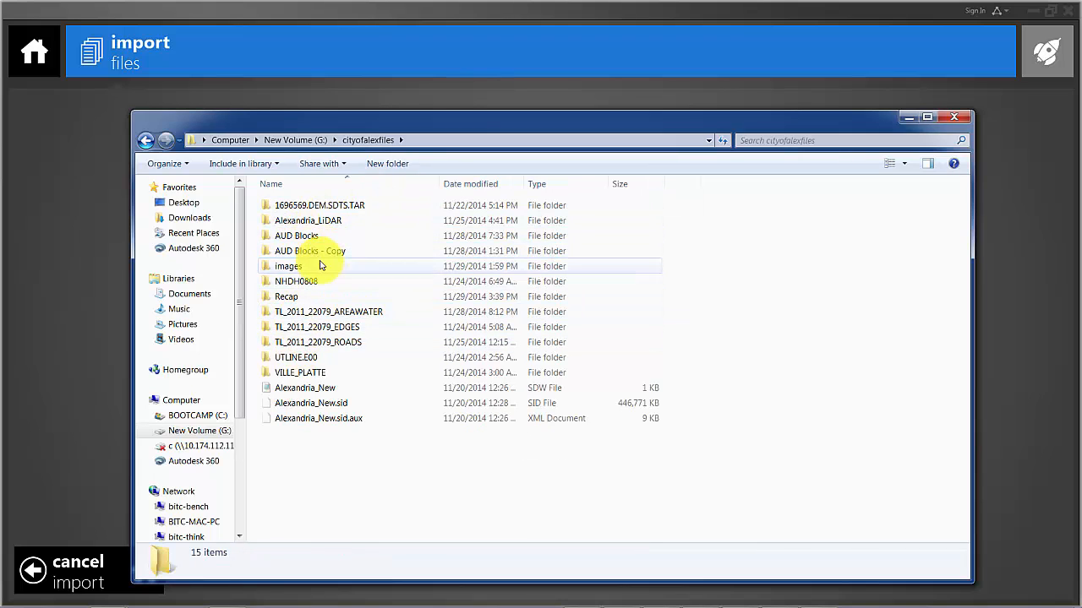
pyautogui.doubleClick(302, 219)
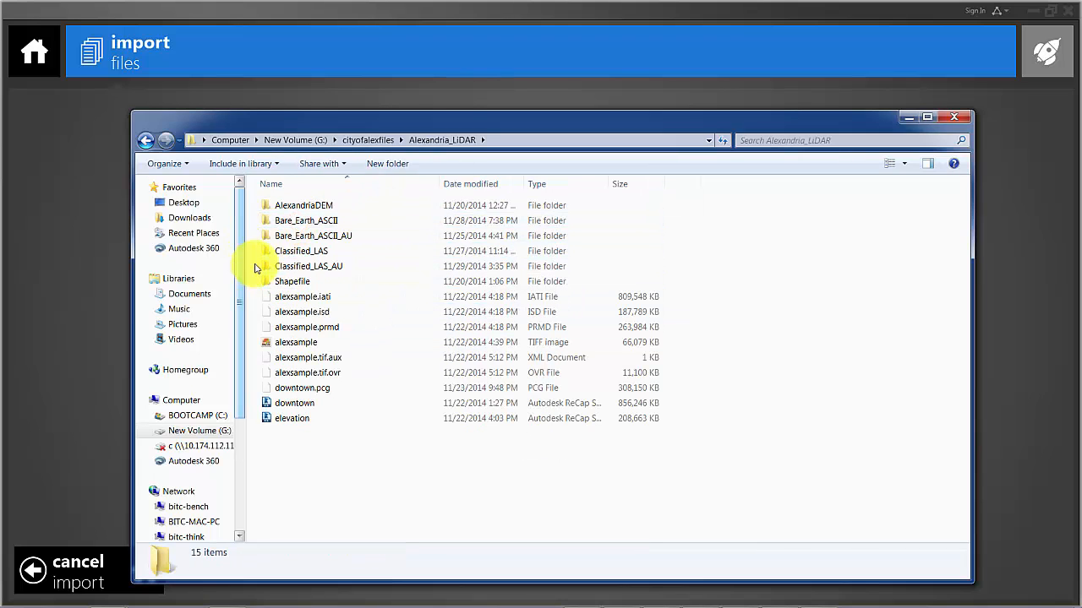
pyautogui.doubleClick(319, 267)
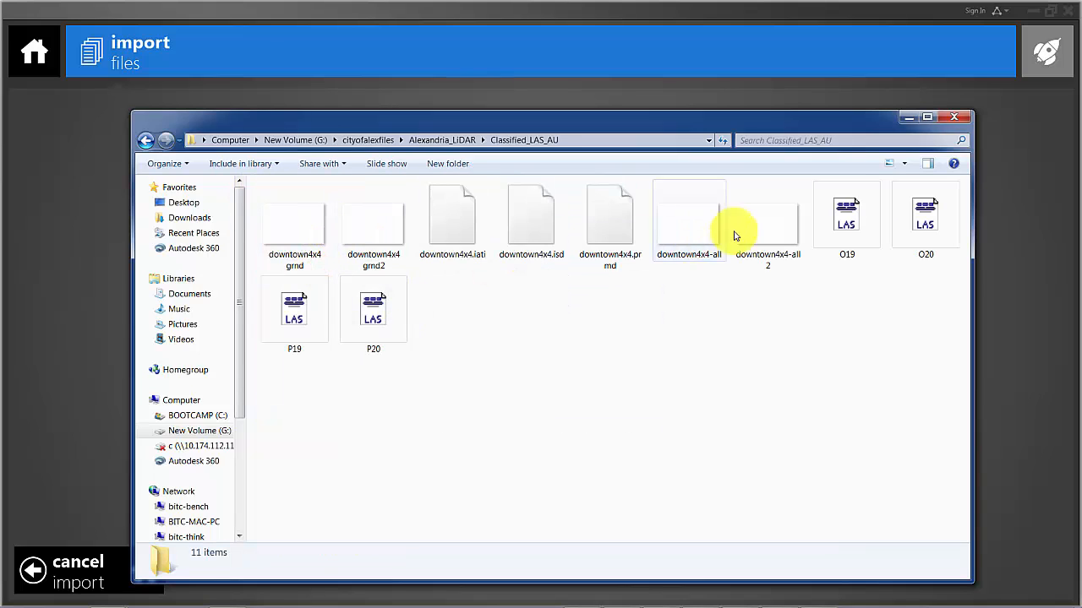
# Select the LAS files O19, O20, P19 and P20 and add them to the project's import area.
pyautogui.click(866, 214)
pyautogui.keyDown('ctrl'); pyautogui.click(920, 216); pyautogui.keyUp('ctrl')
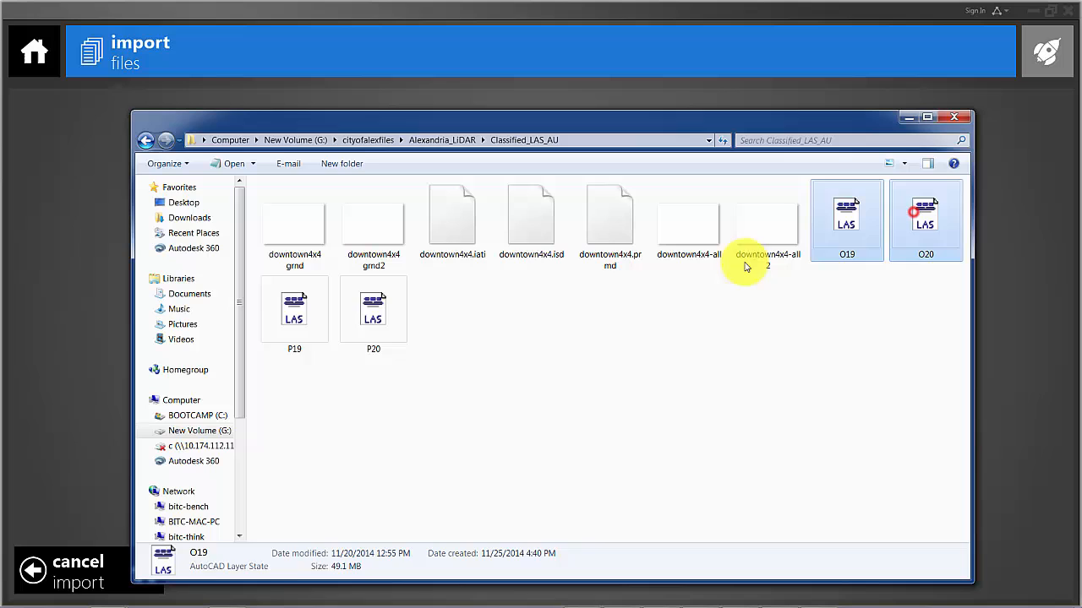
pyautogui.keyDown('ctrl'); pyautogui.click(298, 319); pyautogui.keyUp('ctrl')
pyautogui.keyDown('ctrl'); pyautogui.click(368, 327); pyautogui.keyUp('ctrl')
pyautogui.moveTo(398, 126); pyautogui.dragTo(1073, 169)
pyautogui.moveTo(704, 300); pyautogui.dragTo(521, 382)
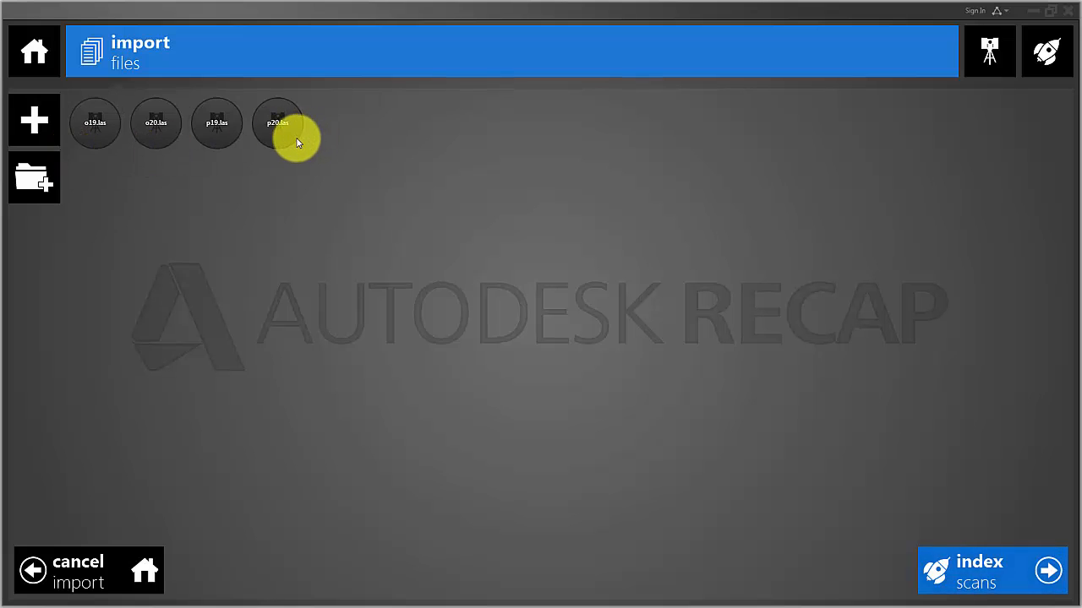
# Index the four imported scans and launch the project.
pyautogui.click(1002, 582)
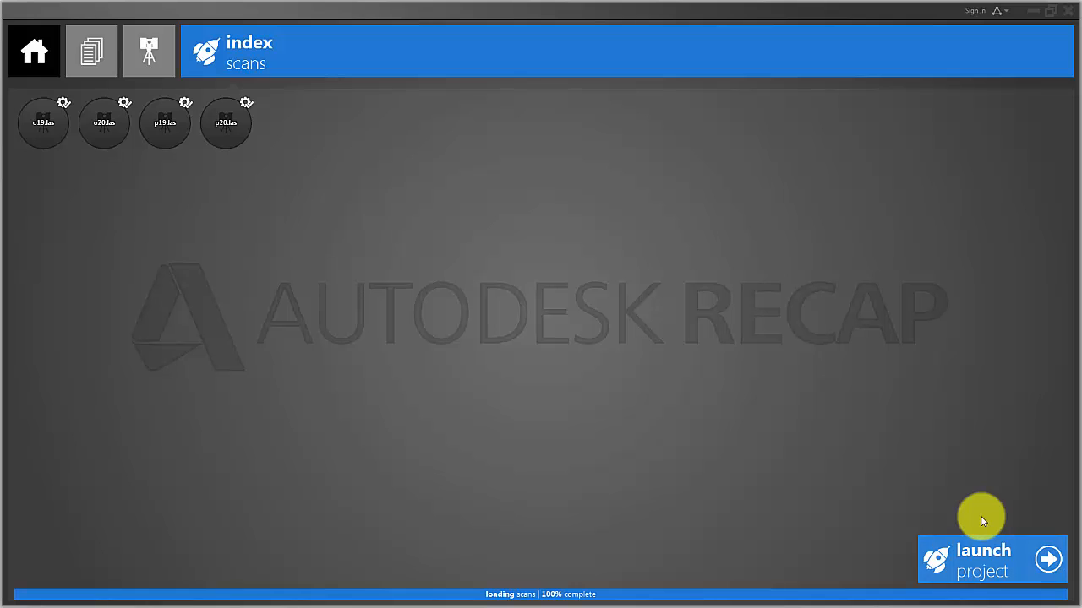
pyautogui.click(993, 566)
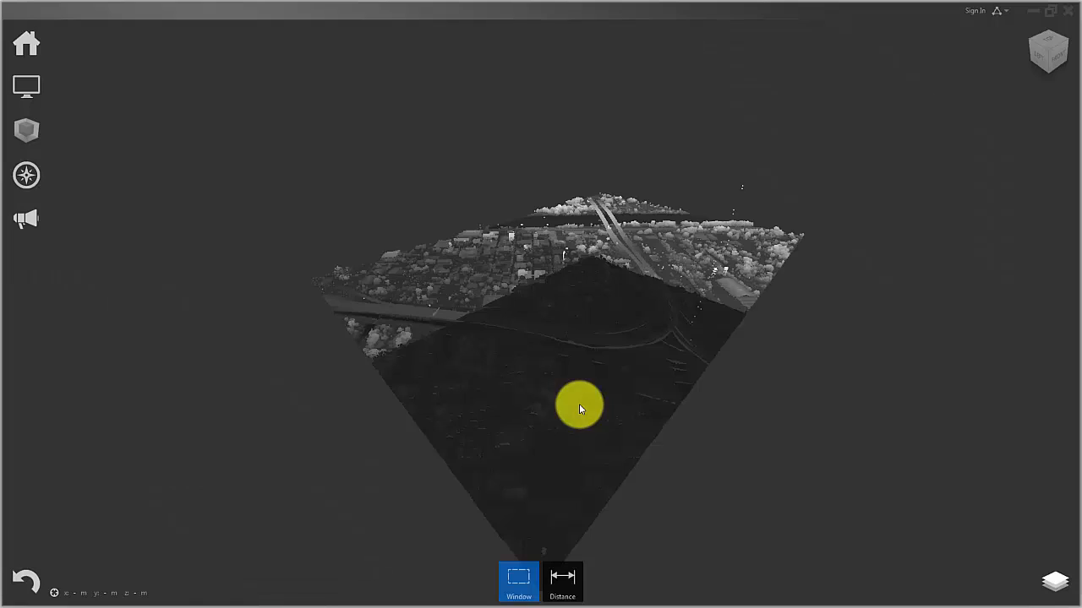
# Examine the stray points above and below the terrain from the front and at oblique angles.
pyautogui.moveTo(710, 458)
pyautogui.mouseDown()
pyautogui.moveTo(654, 483)
pyautogui.moveTo(594, 487)
pyautogui.moveTo(569, 464)
pyautogui.moveTo(567, 396)
pyautogui.mouseUp()
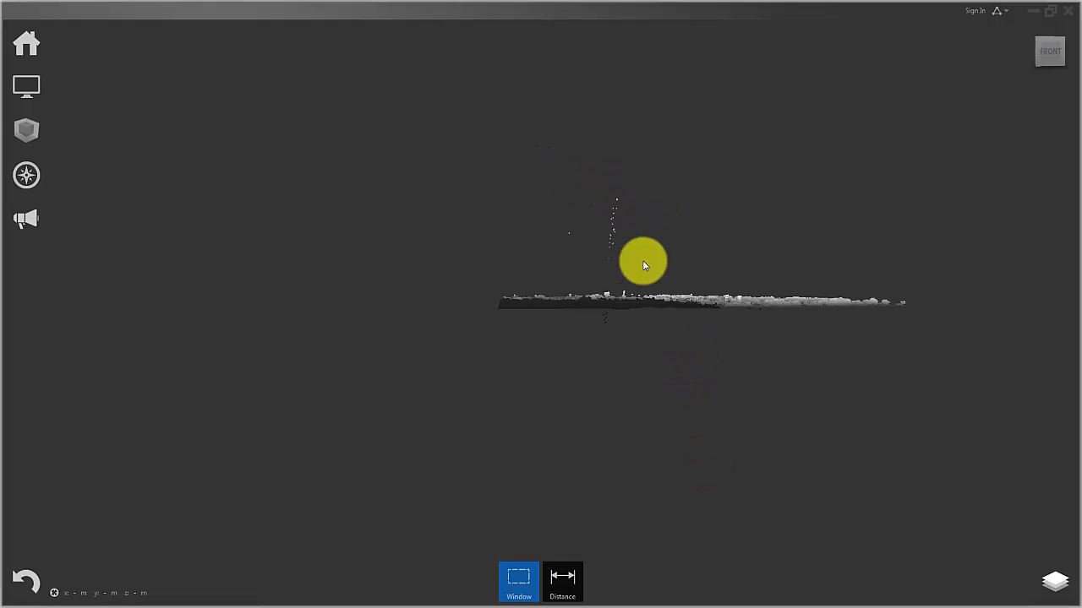
pyautogui.moveTo(584, 194)
pyautogui.mouseDown()
pyautogui.moveTo(629, 252)
pyautogui.moveTo(681, 278)
pyautogui.moveTo(580, 251)
pyautogui.moveTo(579, 240)
pyautogui.mouseUp()
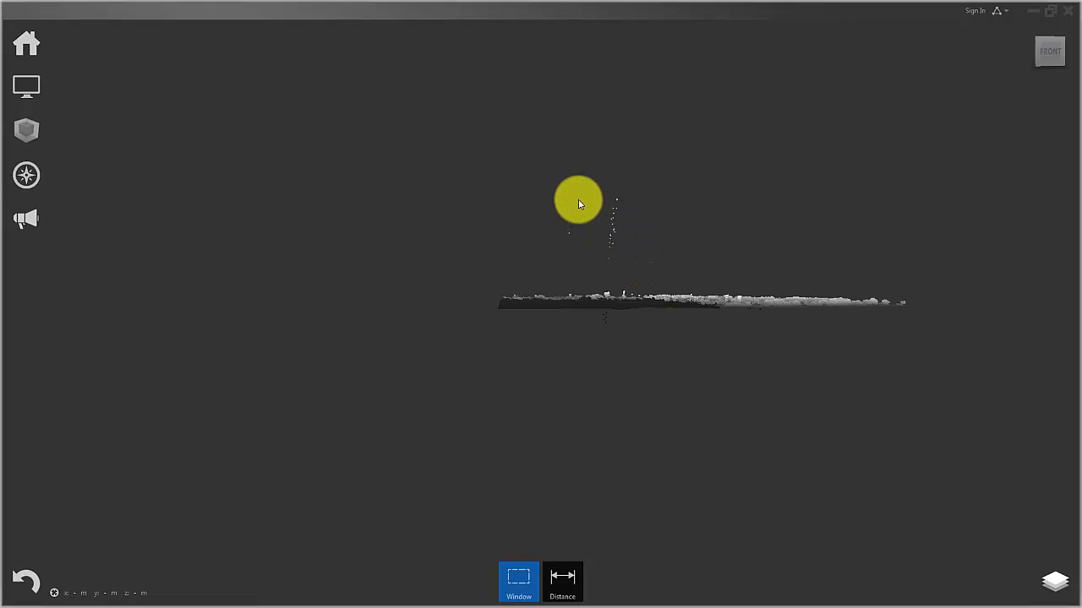
pyautogui.click(652, 267)
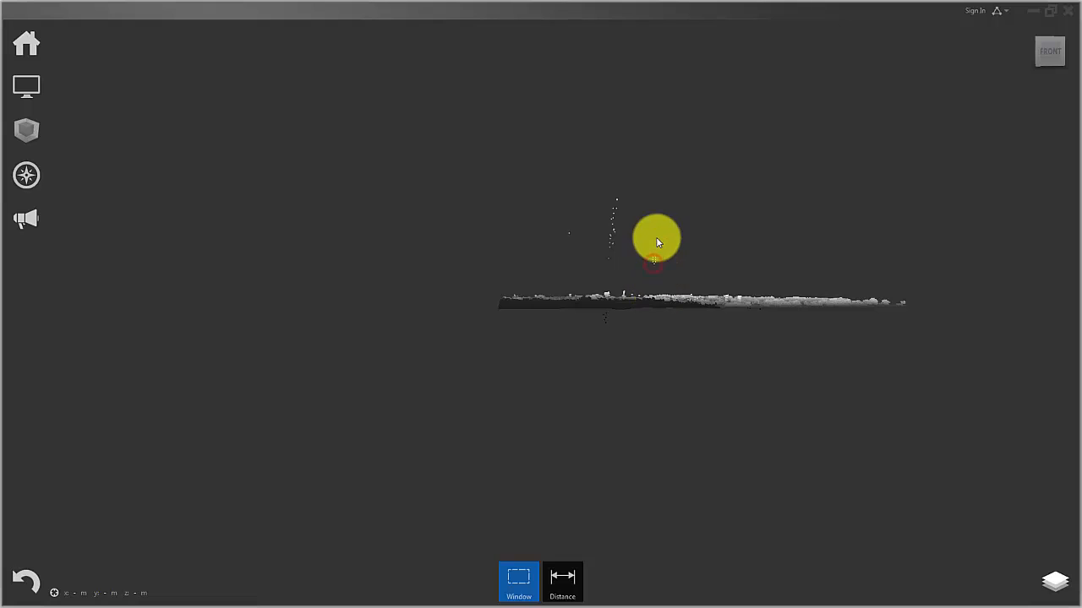
pyautogui.moveTo(671, 227)
pyautogui.keyDown('shift'); pyautogui.mouseDown(button='middle')
pyautogui.moveTo(677, 403)
pyautogui.moveTo(628, 398)
pyautogui.moveTo(664, 397)
pyautogui.moveTo(648, 246)
pyautogui.moveTo(621, 242)
pyautogui.mouseUp(button='middle'); pyautogui.keyUp('shift')
pyautogui.scroll(3, 572, 224)
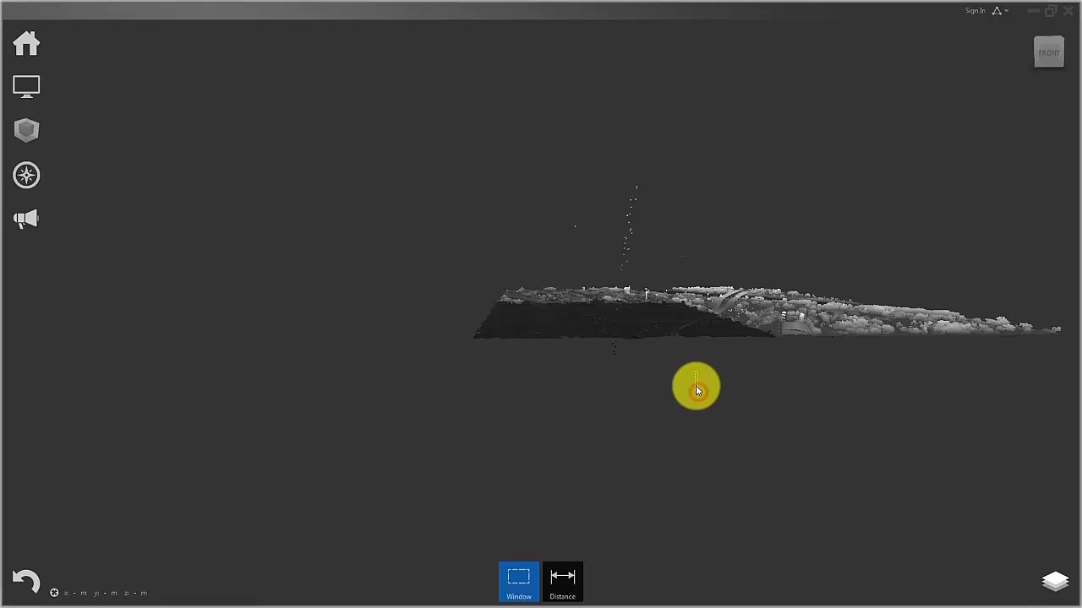
pyautogui.keyDown('shift'); pyautogui.moveTo(712, 389); pyautogui.dragTo(710, 356, button='middle'); pyautogui.keyUp('shift')
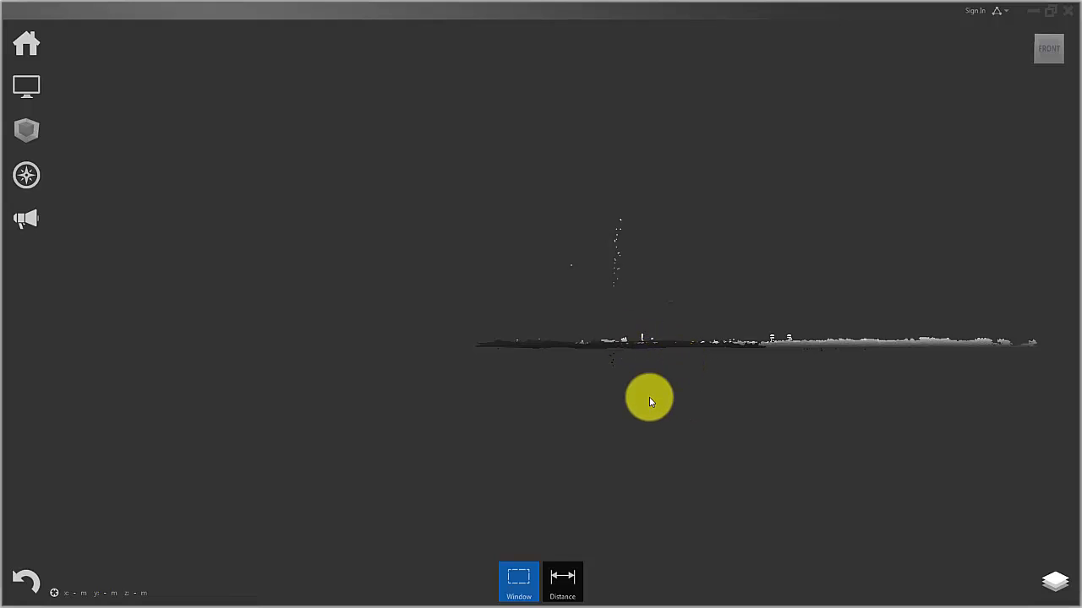
pyautogui.click(705, 383)
pyautogui.keyDown('shift'); pyautogui.moveTo(729, 387); pyautogui.dragTo(739, 453, button='middle'); pyautogui.keyUp('shift')
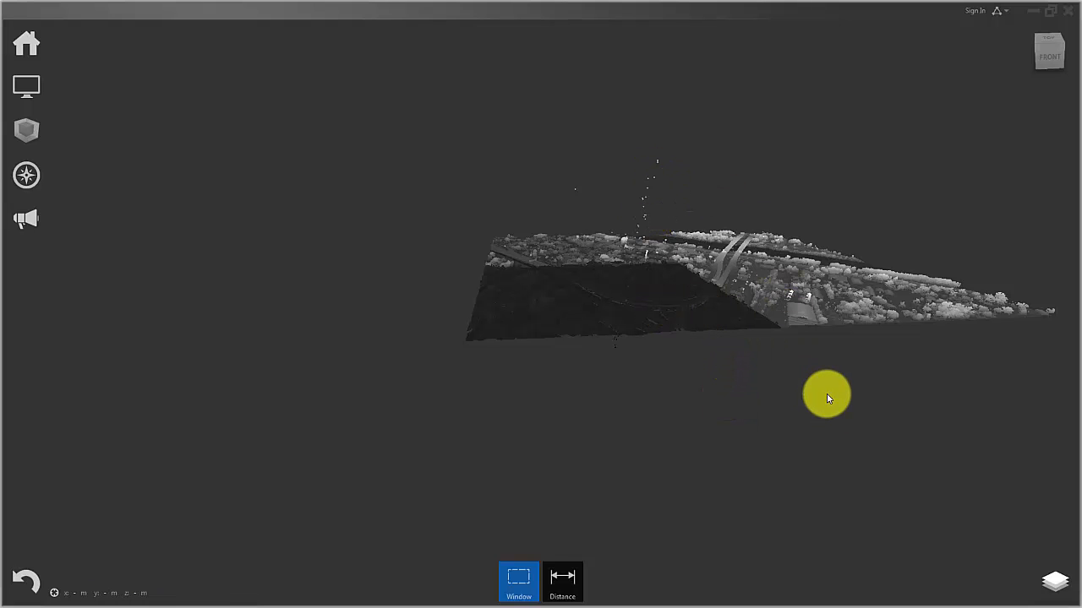
pyautogui.keyDown('shift'); pyautogui.moveTo(814, 362); pyautogui.dragTo(754, 301, button='middle'); pyautogui.keyUp('shift')
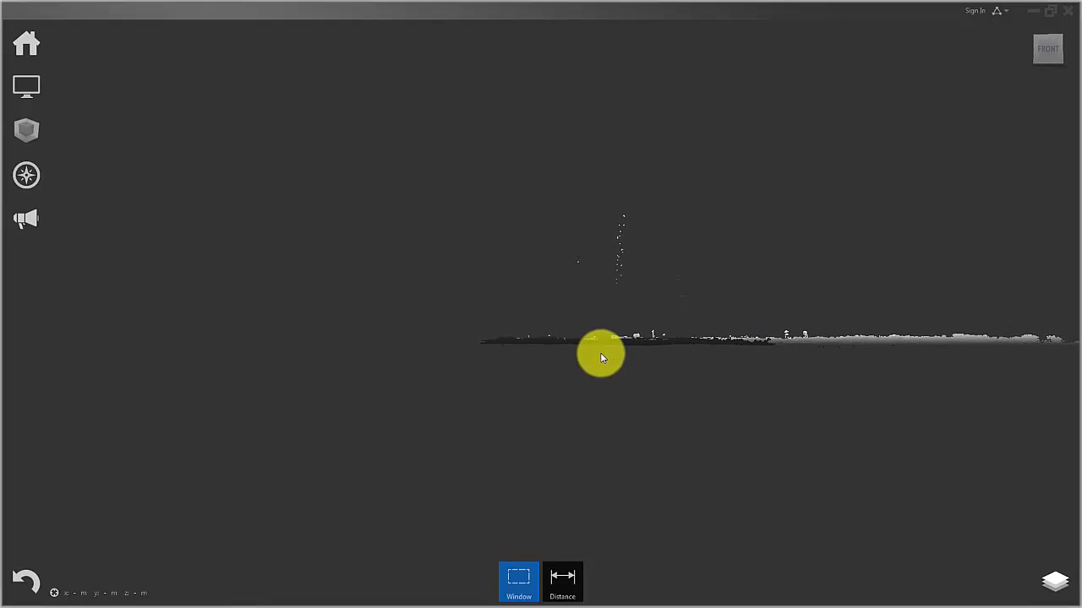
# Window-select and delete the stray points beneath and above the terrain in the side-on view.
pyautogui.moveTo(628, 367); pyautogui.dragTo(619, 385)
pyautogui.press('Delete')
pyautogui.press('Delete')
pyautogui.moveTo(533, 159); pyautogui.dragTo(701, 320)
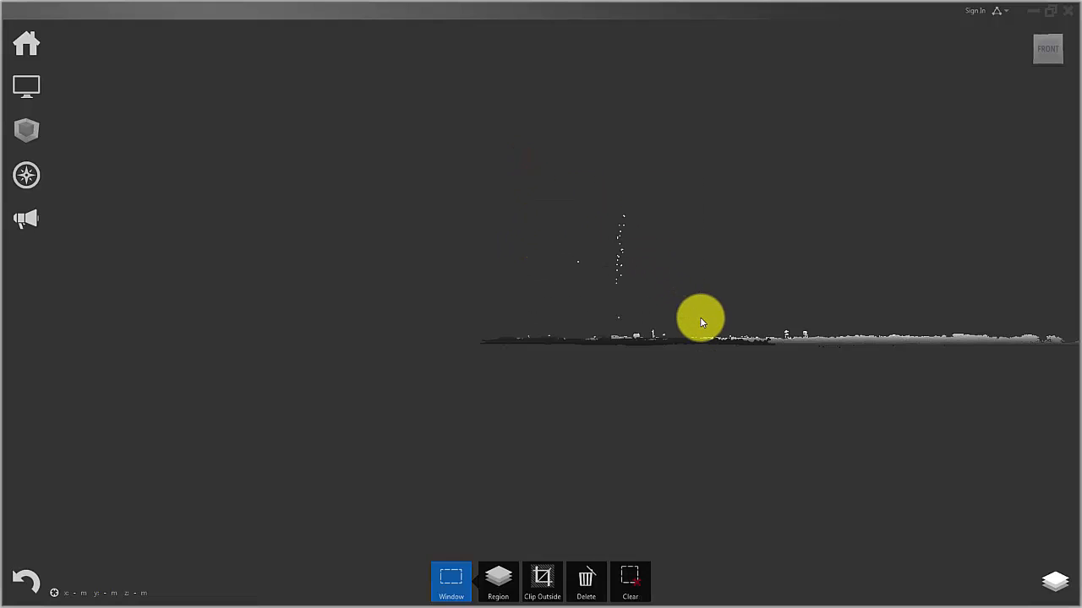
pyautogui.press('Delete')
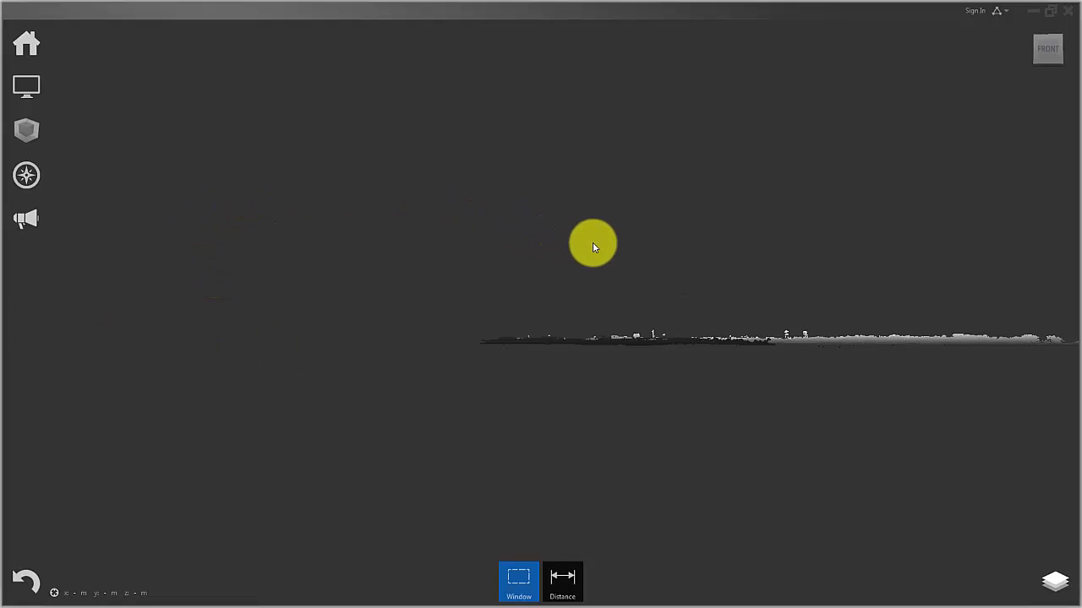
# Check the cleaned point cloud from the side and at an angle, ending in the top view.
pyautogui.keyDown('shift'); pyautogui.moveTo(592, 243); pyautogui.dragTo(622, 242, button='middle'); pyautogui.keyUp('shift')
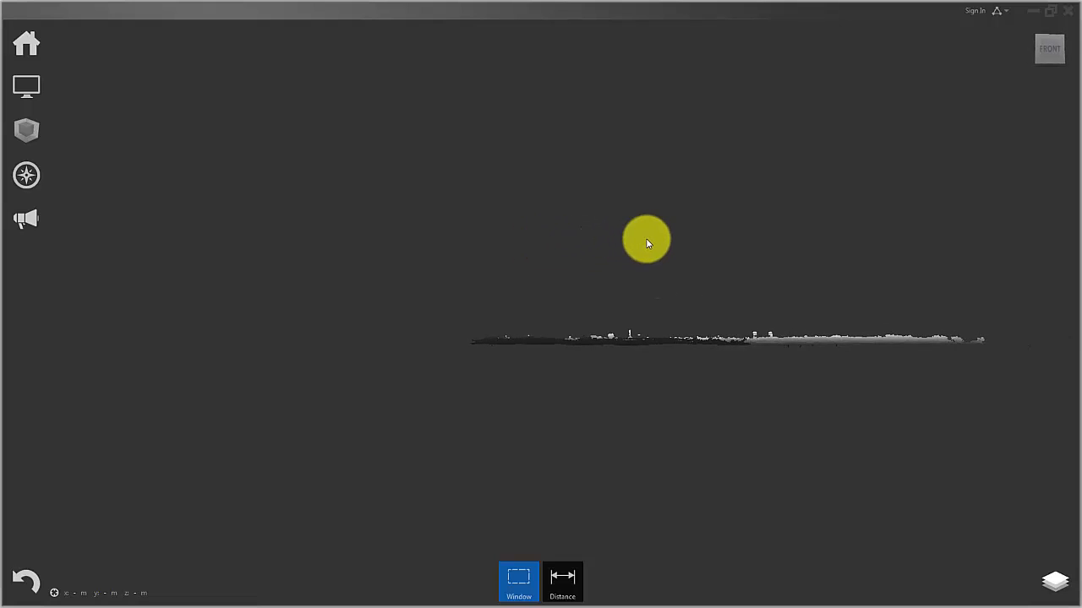
pyautogui.scroll(1, 686, 251)
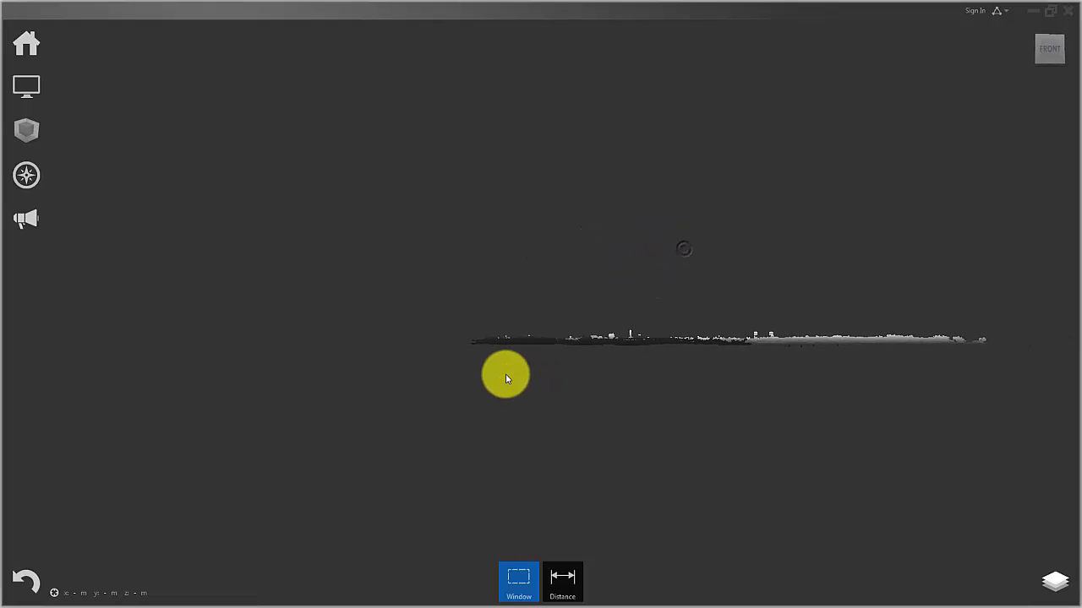
pyautogui.click(599, 292)
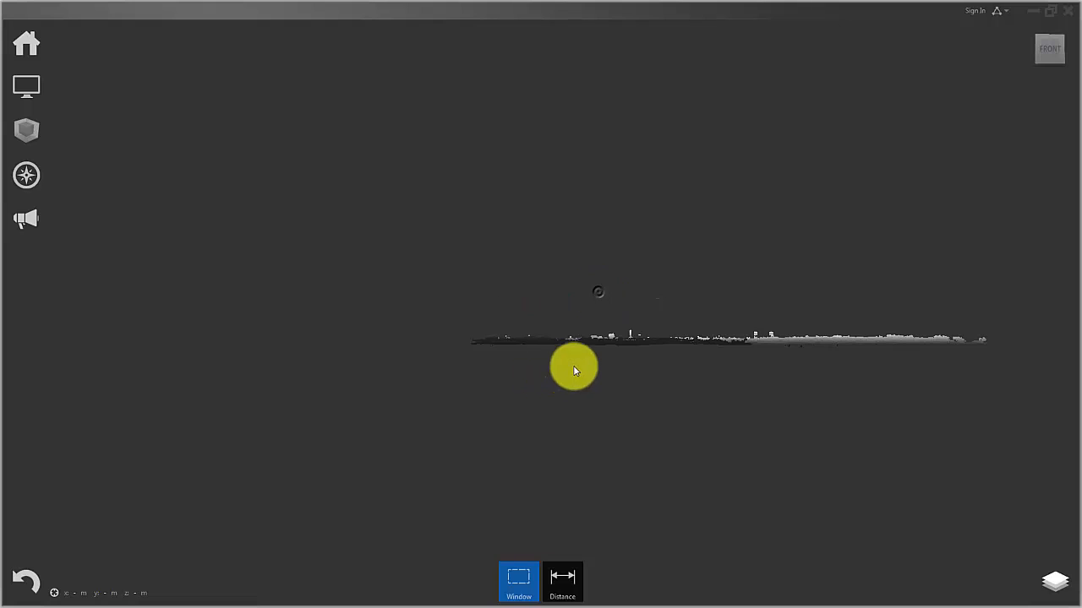
pyautogui.scroll(1, 541, 372)
pyautogui.keyDown('shift'); pyautogui.moveTo(509, 372); pyautogui.dragTo(575, 493, button='middle'); pyautogui.keyUp('shift')
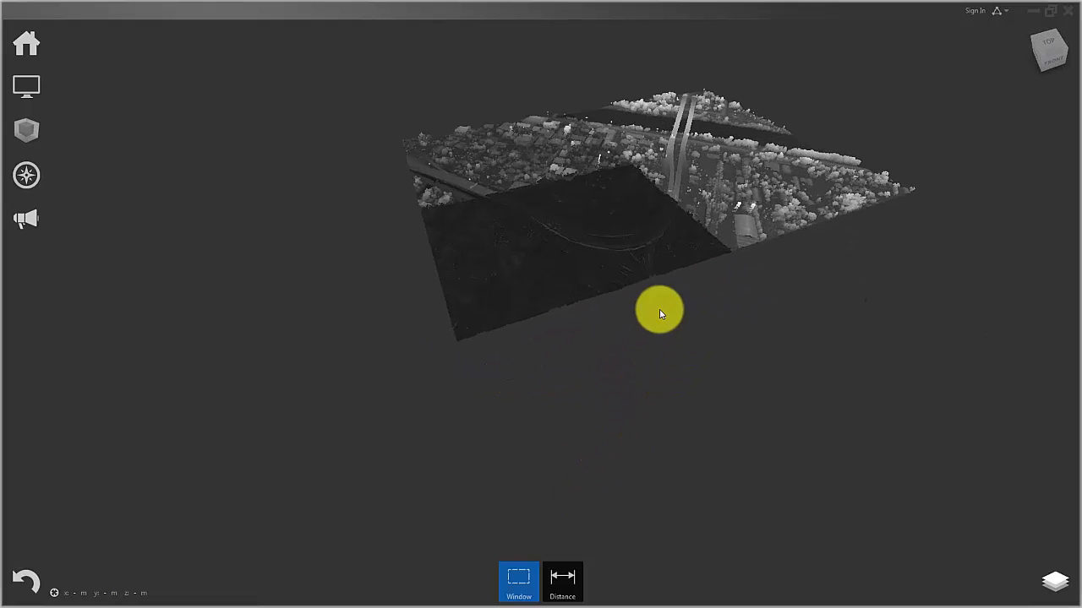
pyautogui.click(1048, 46)
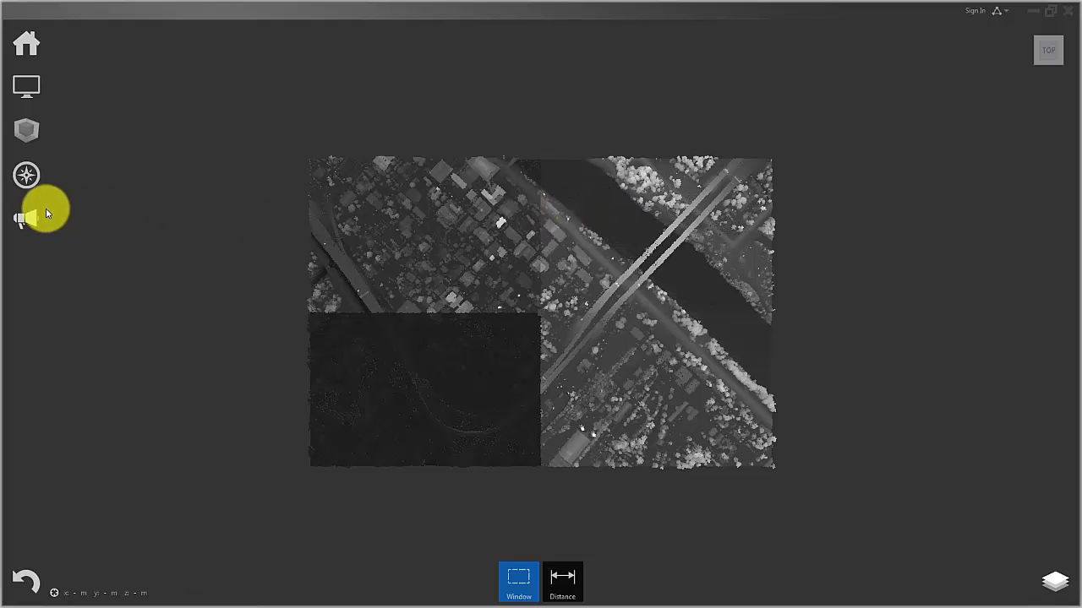
# Compare the Elevation, Intensity and Scan Location color modes on the point cloud and return to RGB.
pyautogui.moveTo(29, 180)
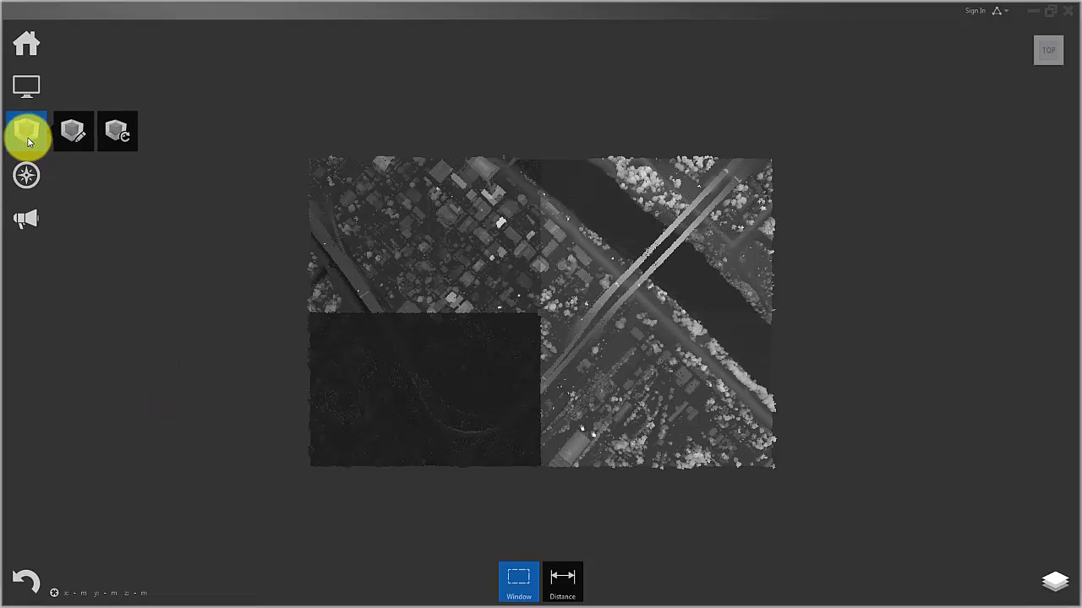
pyautogui.moveTo(31, 99)
pyautogui.moveTo(74, 88)
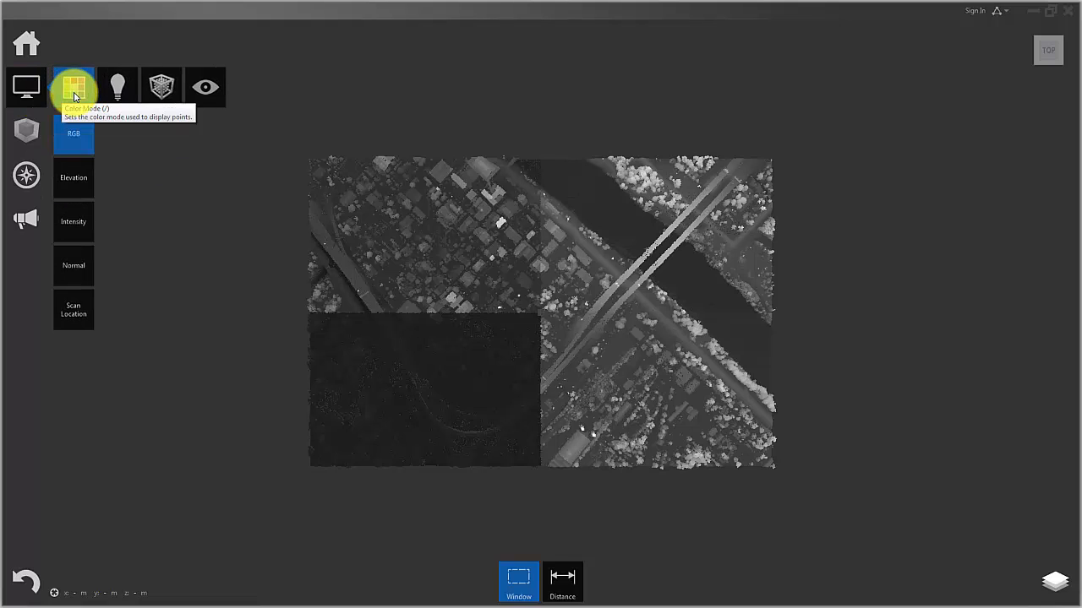
pyautogui.click(80, 193)
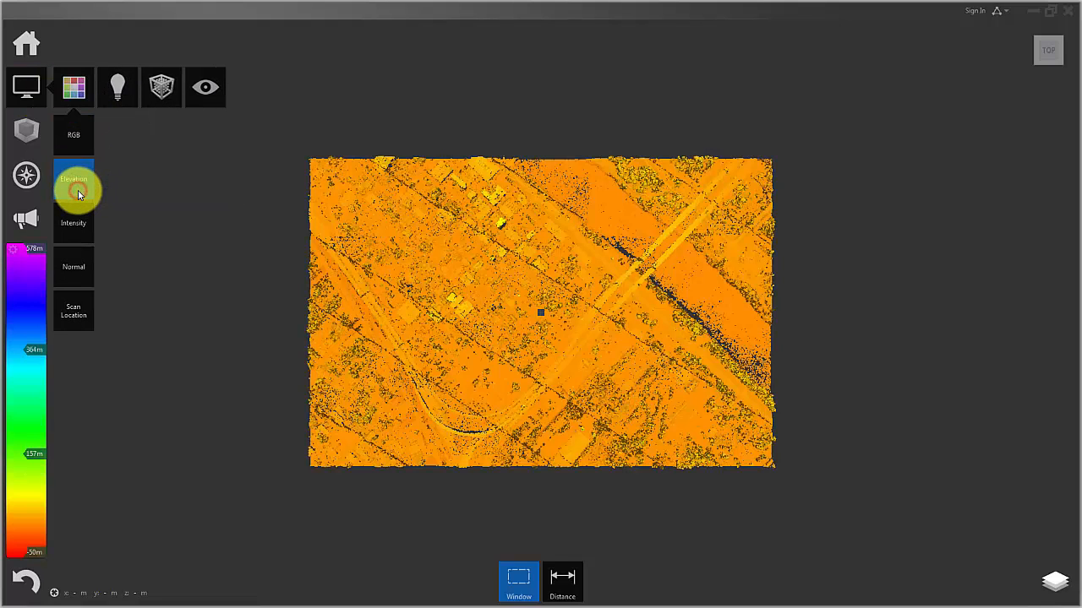
pyautogui.click(74, 224)
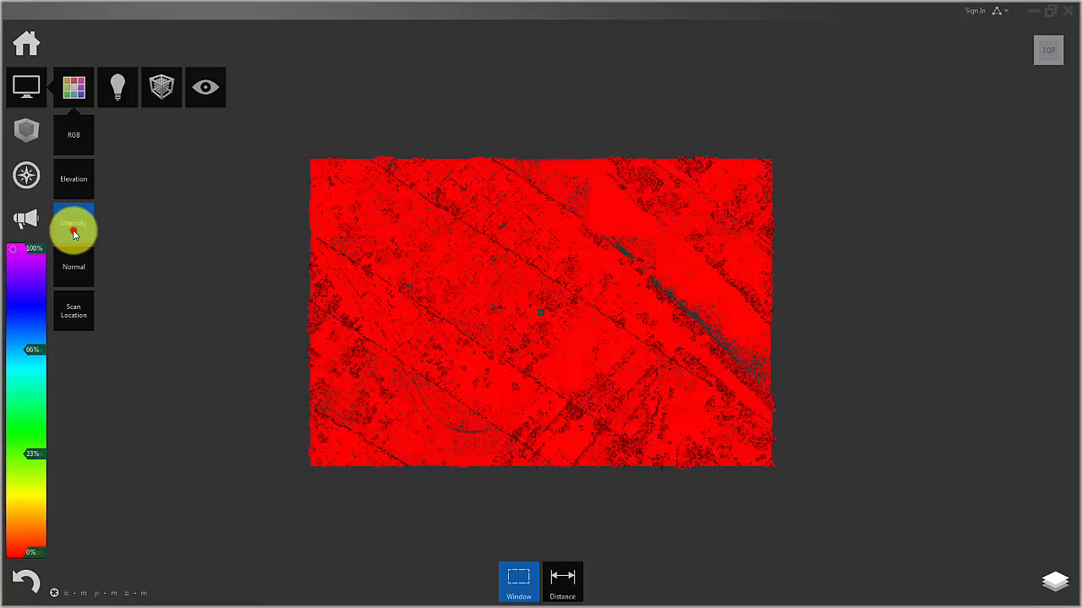
pyautogui.click(76, 315)
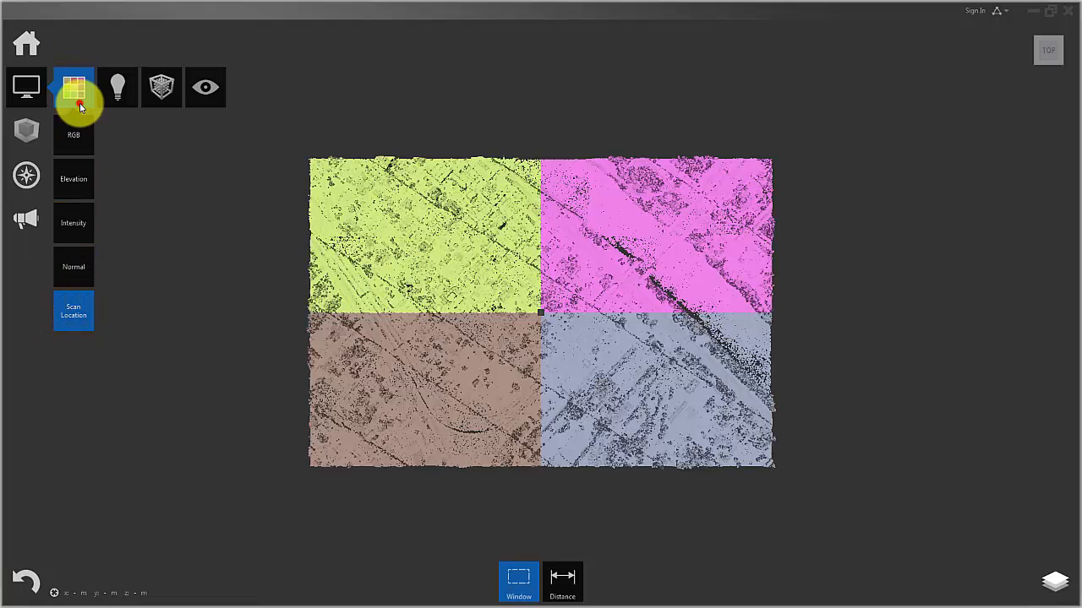
pyautogui.click(73, 143)
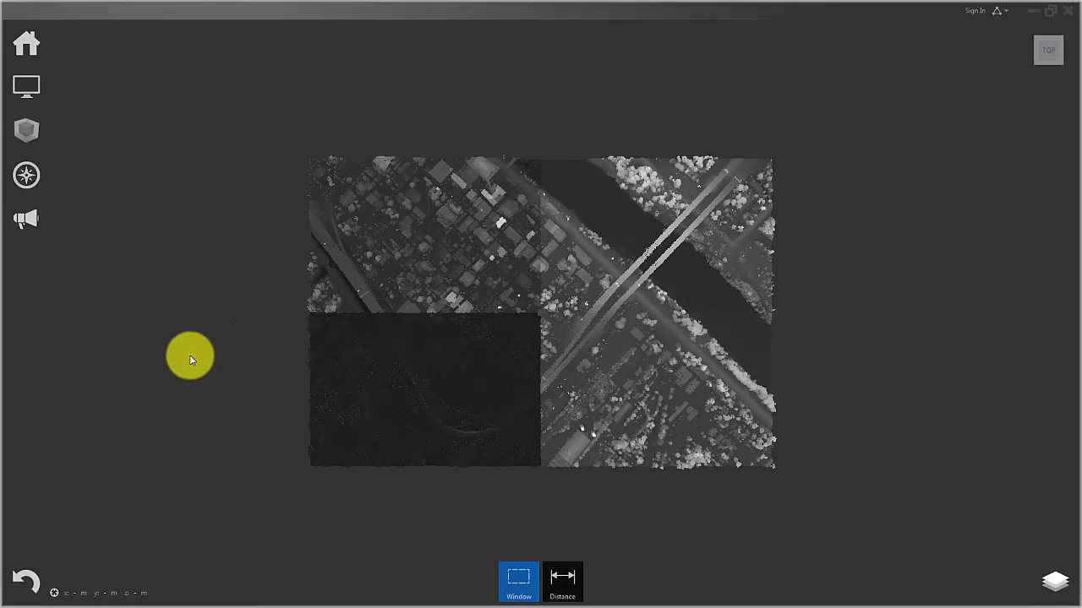
# Save the project as alexdowntown10 in the Recap folder, replacing the existing project file of that name.
pyautogui.moveTo(29, 44)
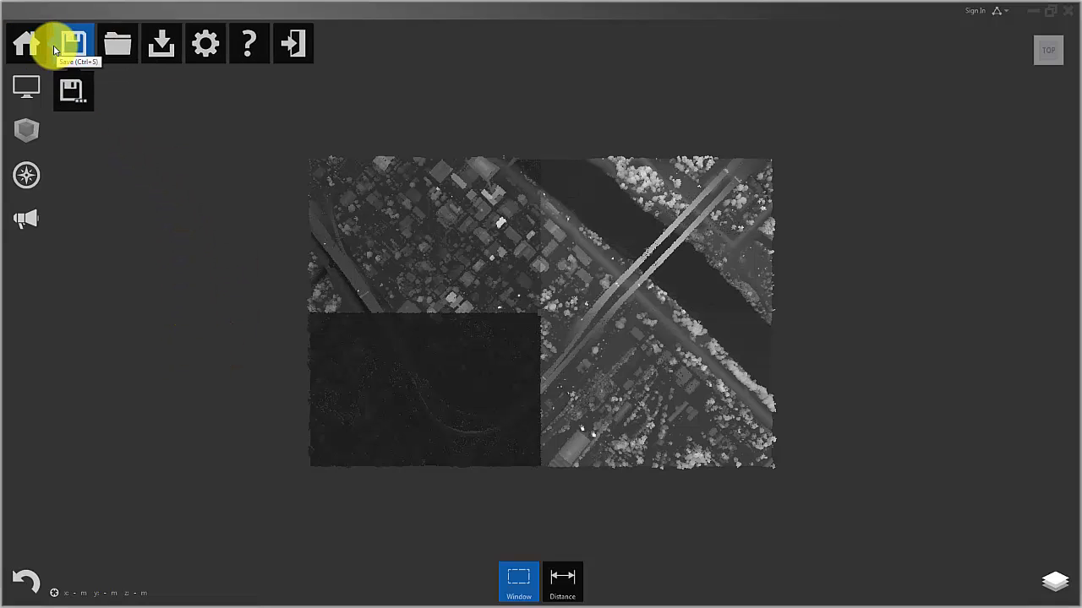
pyautogui.click(69, 88)
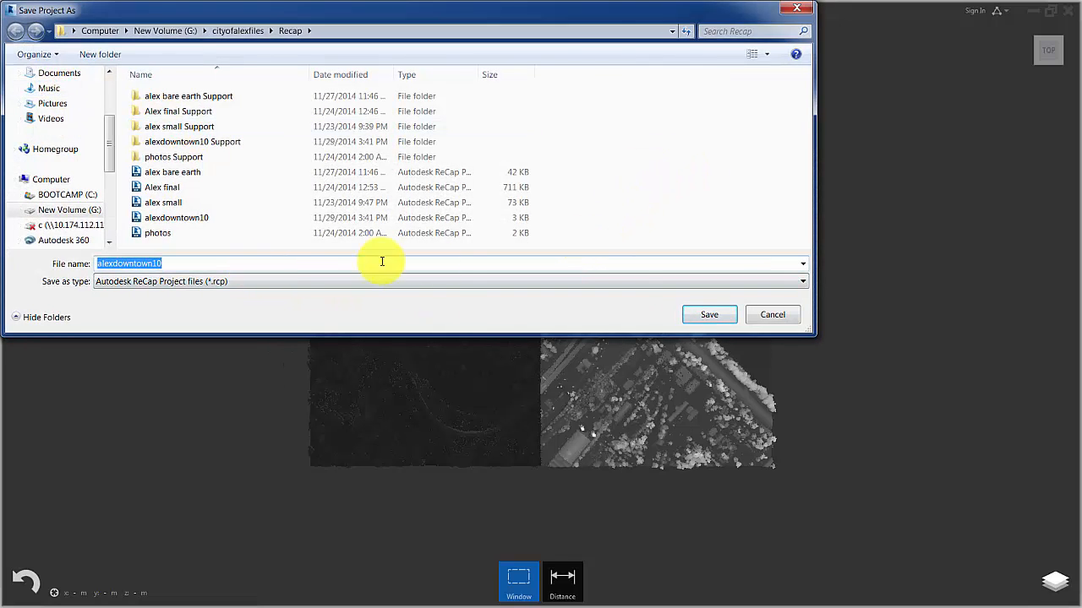
pyautogui.click(720, 318)
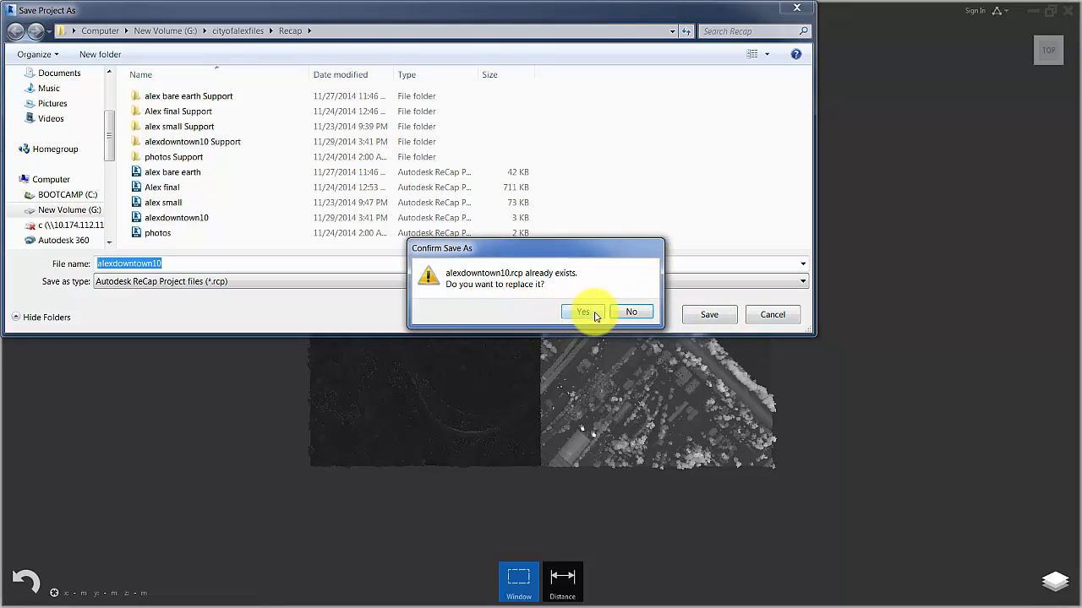
pyautogui.click(593, 314)
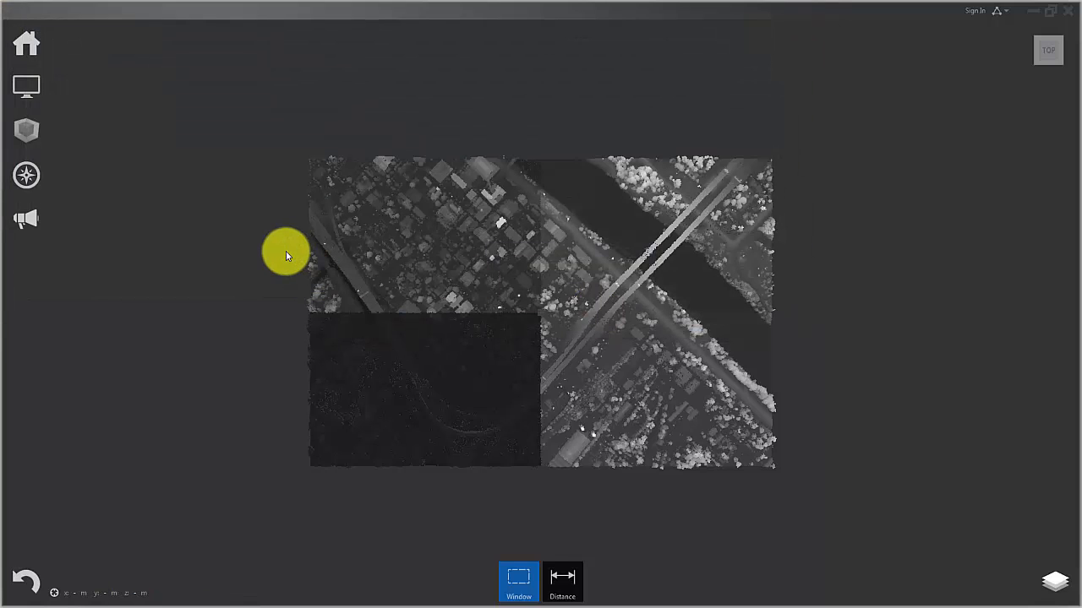
# Export the project to the Classified_LAS folder as a unified RCS scan named downtown4x4clean and start unifying the scans.
pyautogui.moveTo(36, 49)
pyautogui.moveTo(156, 52)
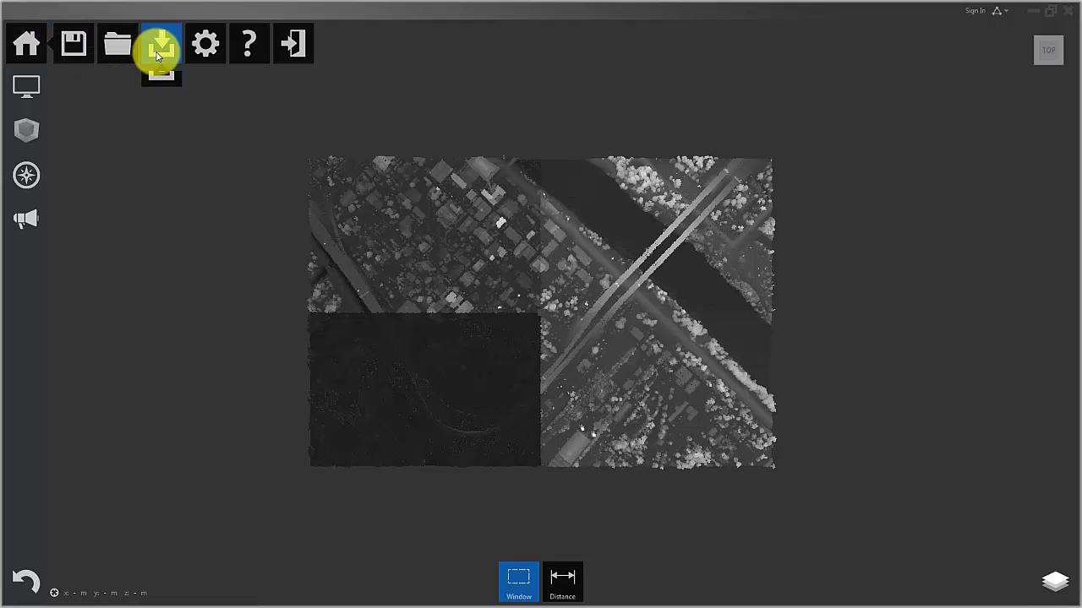
pyautogui.click(163, 99)
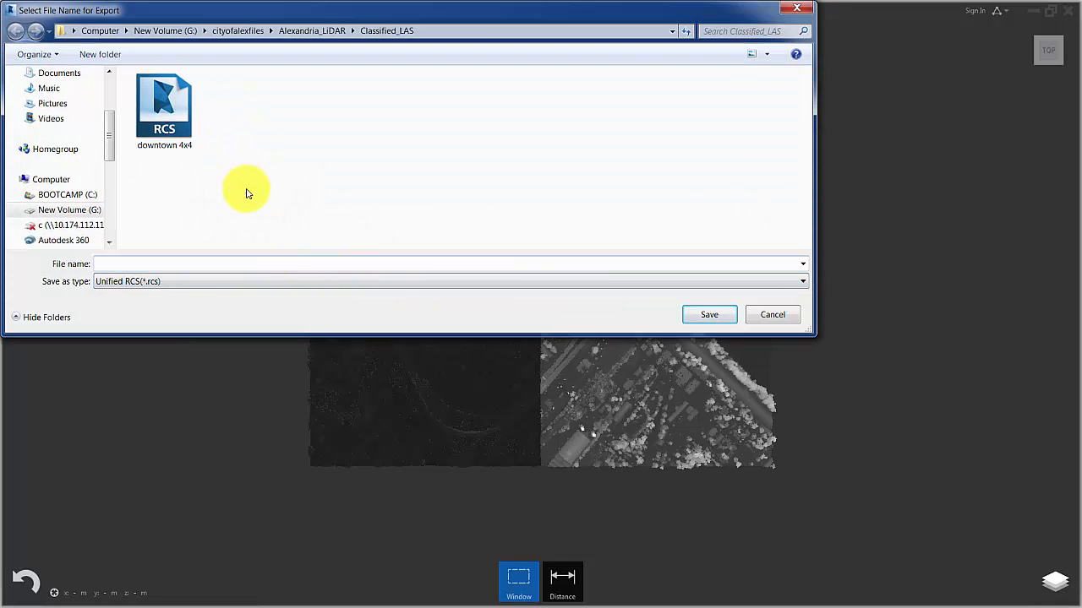
pyautogui.write('down')
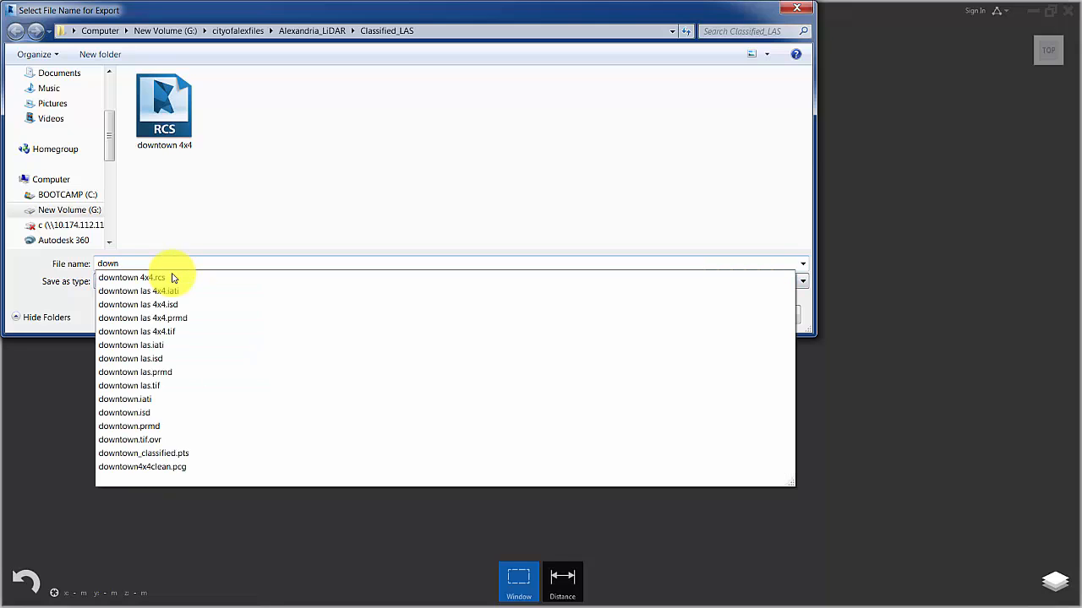
pyautogui.write('town')
pyautogui.press('BackSpace')
pyautogui.write('4x')
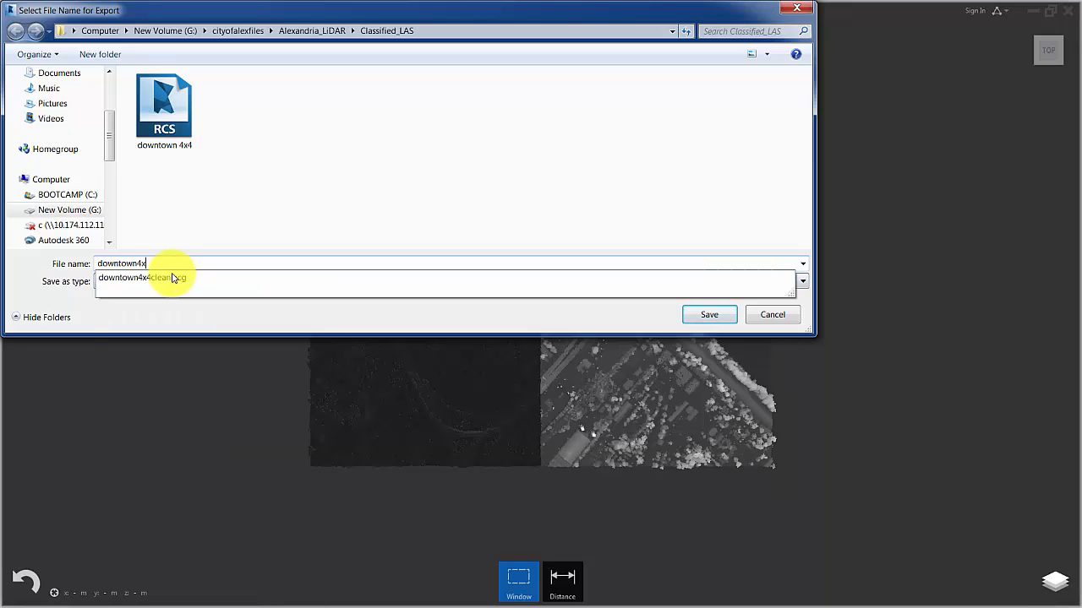
pyautogui.write('4clean')
pyautogui.click(714, 313)
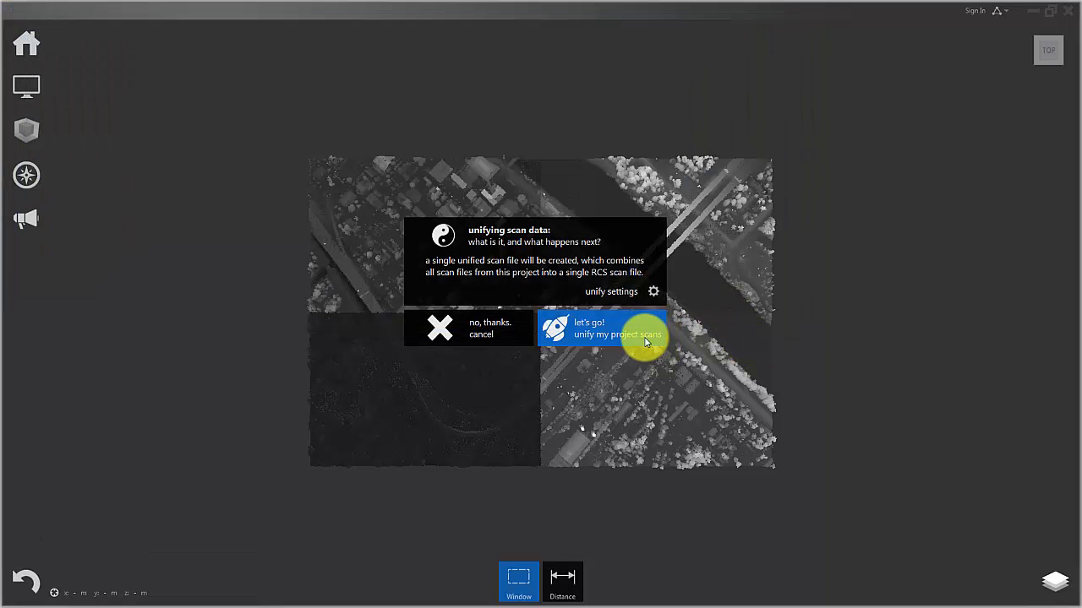
pyautogui.click(617, 342)
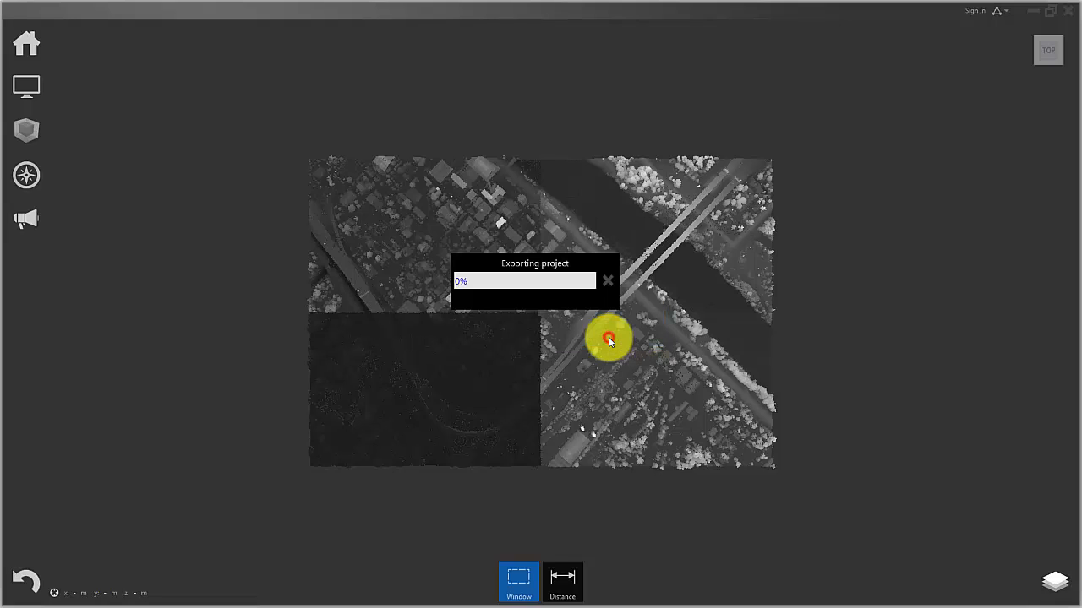